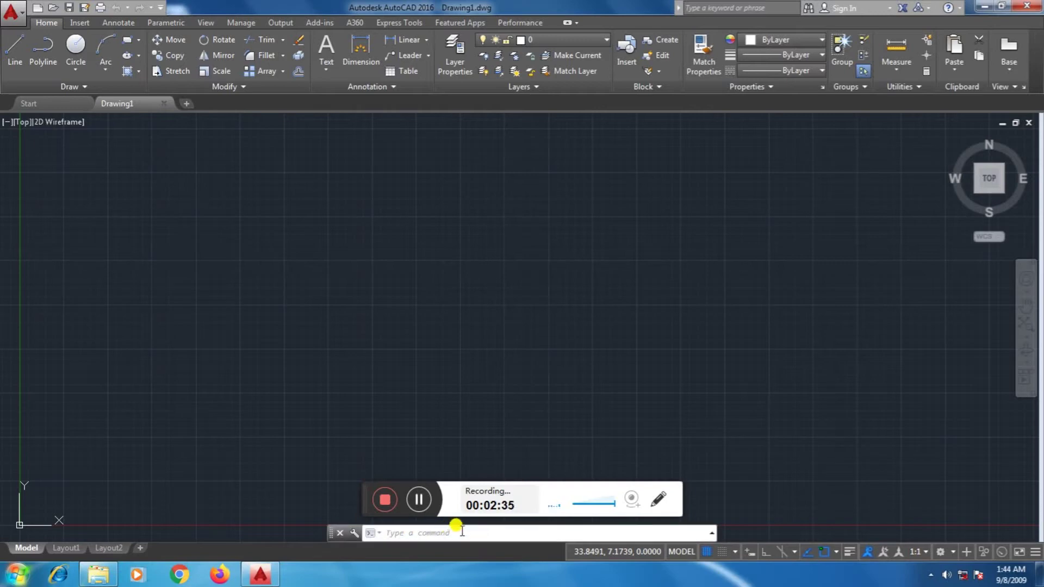
# - Start a line using the L alias, with 2,6 entered as its first point
pyautogui.click(460, 531)
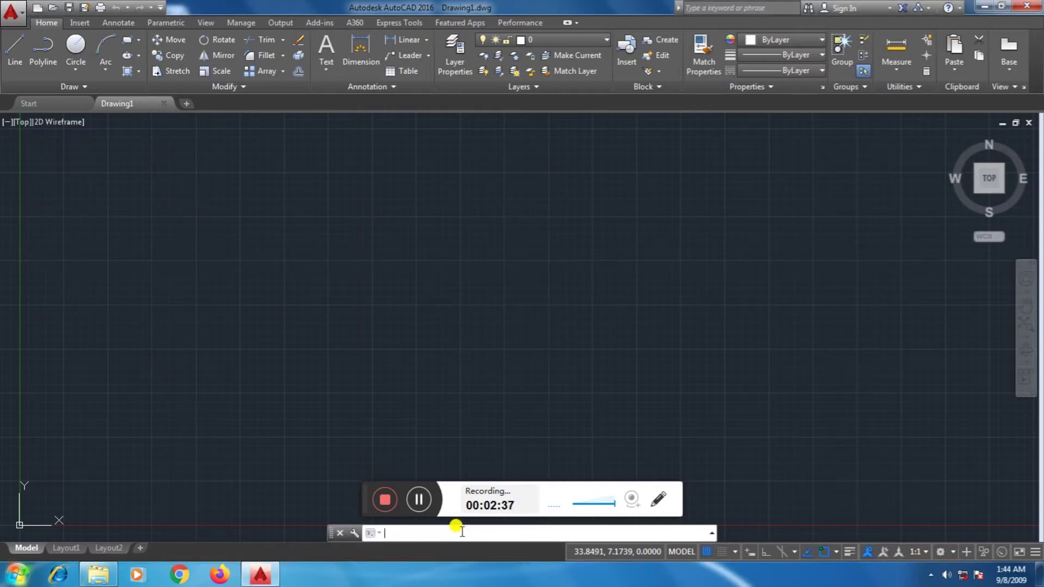
pyautogui.write('L')
pyautogui.press('Return')
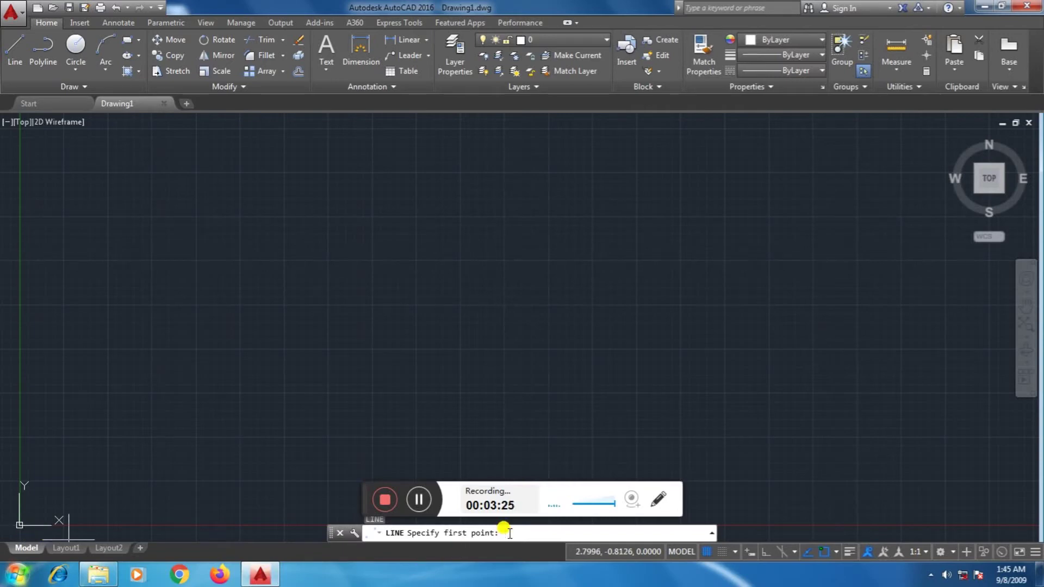
pyautogui.write('2,')
pyautogui.write('6')
# - Draw one sloping line segment from 2,6 to 8,2 and end the LINE command
pyautogui.press('Return')
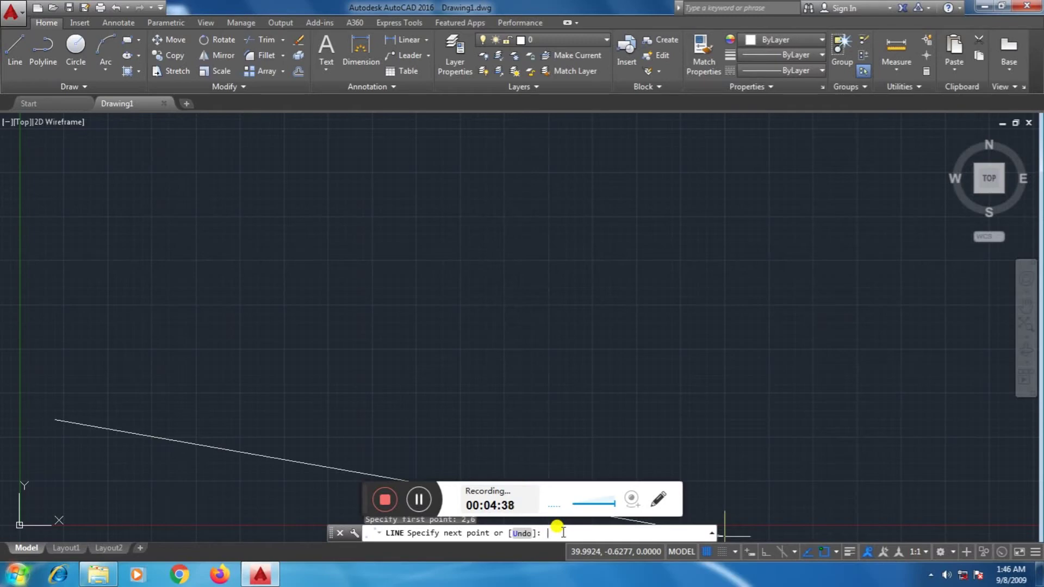
pyautogui.write('8,2')
pyautogui.press('Return')
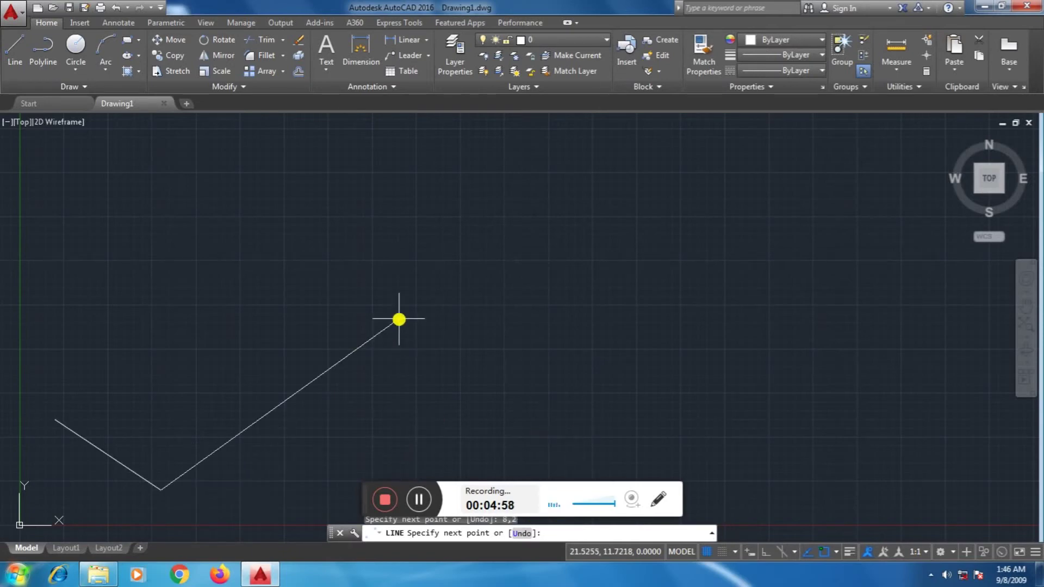
pyautogui.press('Escape')
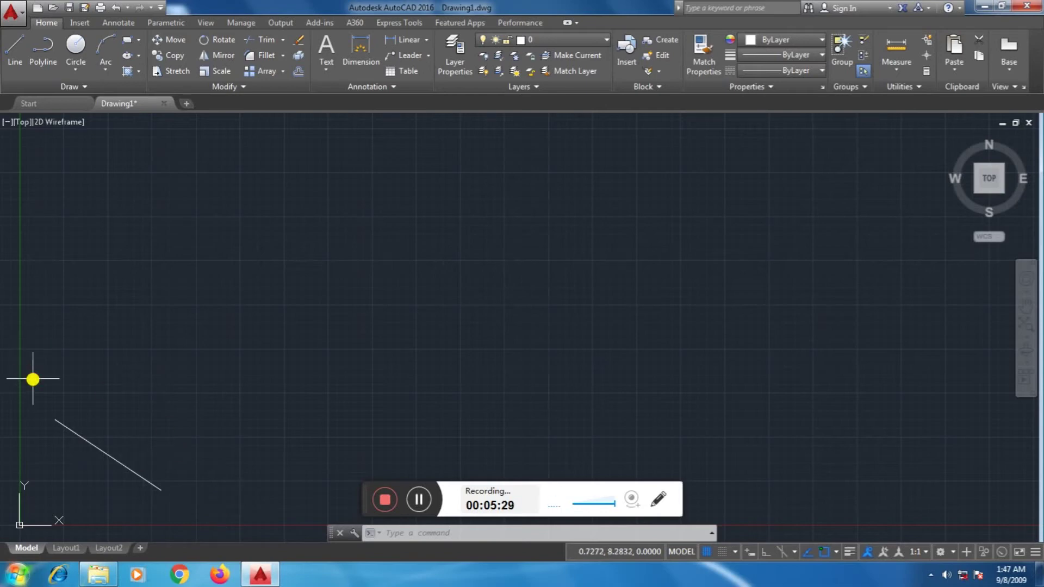
# - Select and erase the diagonal line, leaving the drawing empty
pyautogui.moveTo(33, 377)
pyautogui.mouseDown()
pyautogui.moveTo(168, 503)
pyautogui.moveTo(229, 391)
pyautogui.mouseUp()
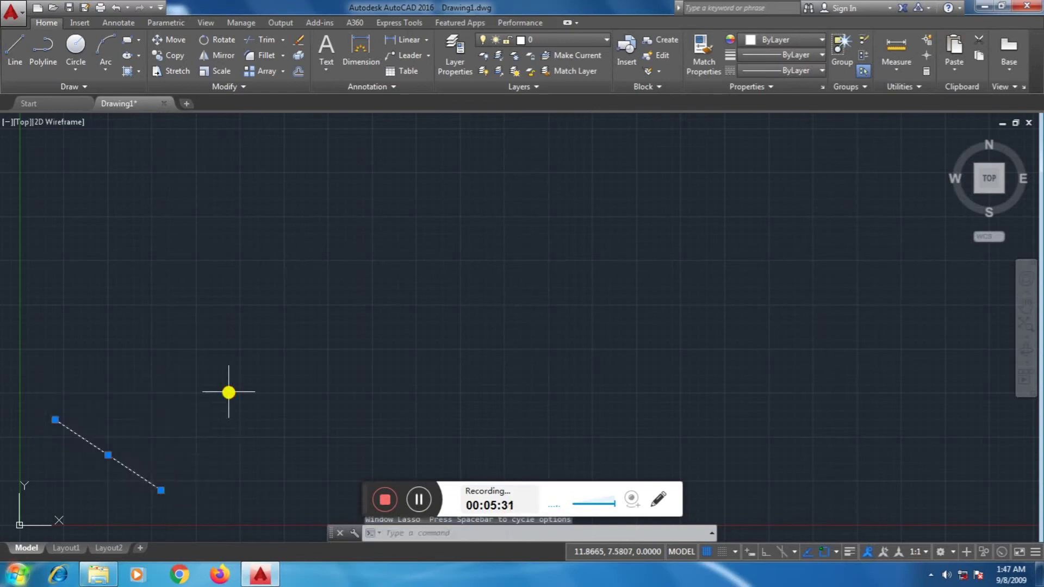
pyautogui.press('Delete')
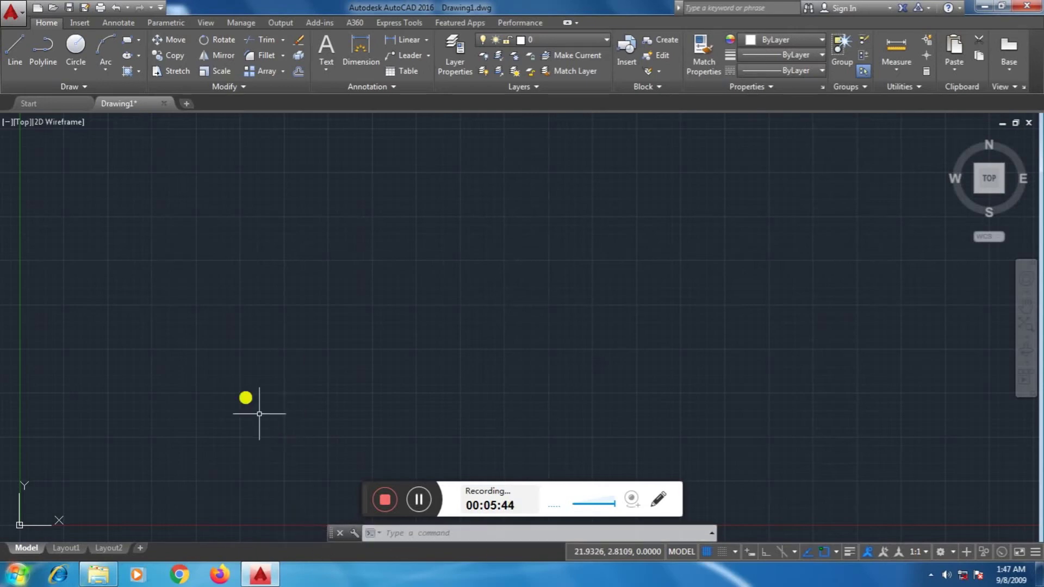
pyautogui.click(484, 533)
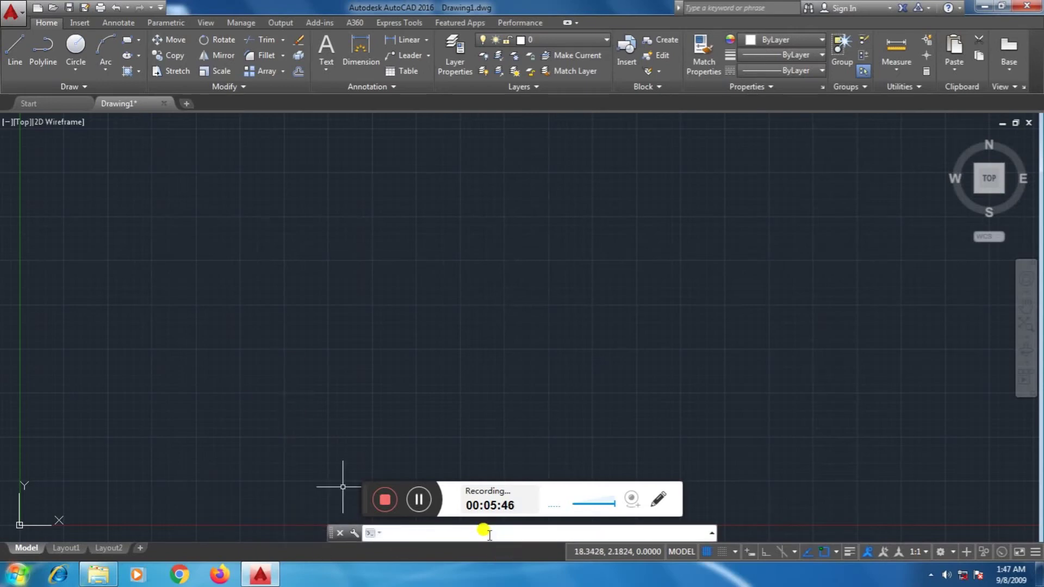
# - Start a new line with its first point at 5,5
pyautogui.write('L')
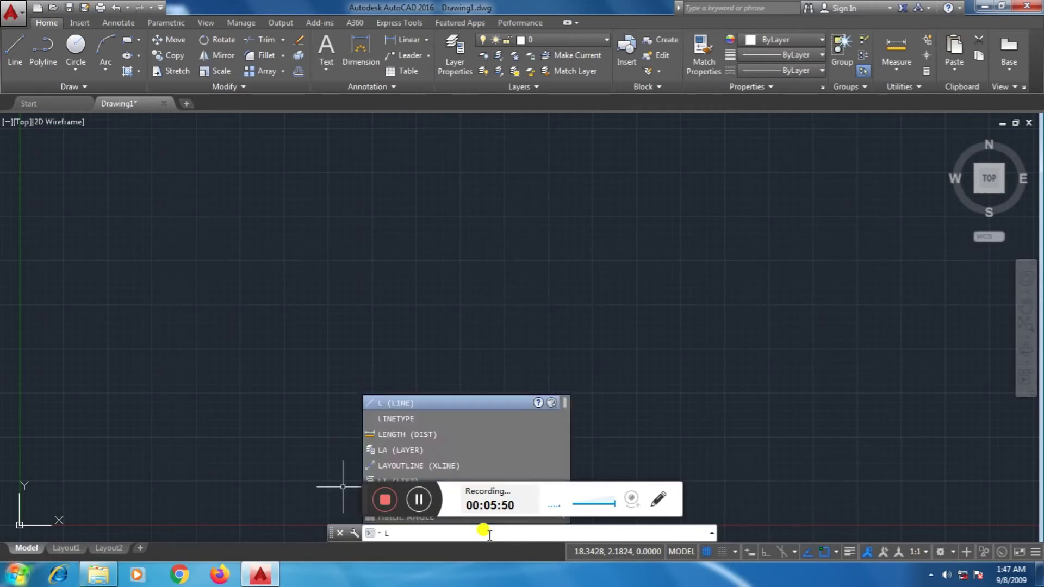
pyautogui.press('Return')
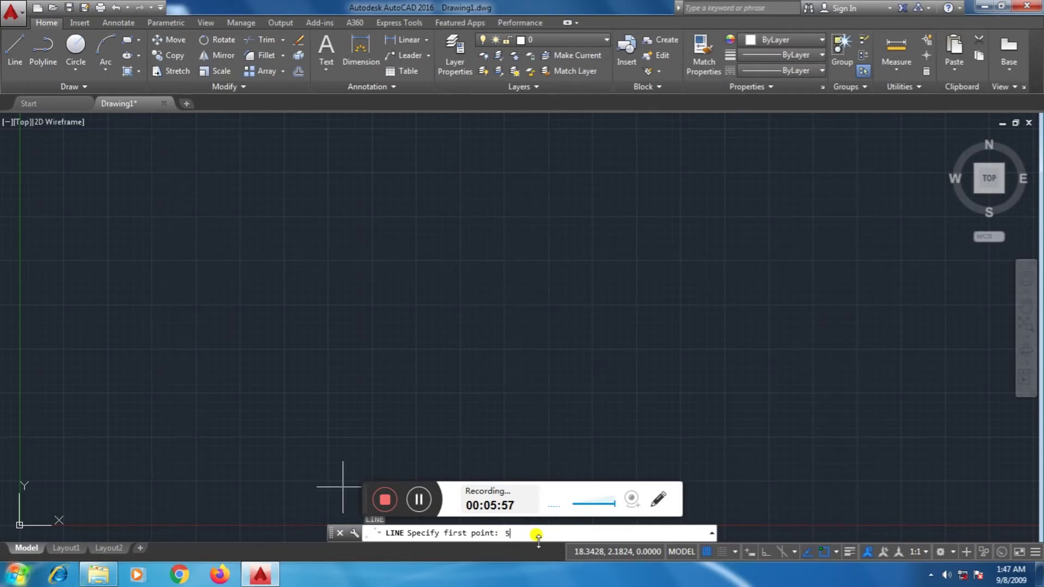
pyautogui.write('5')
pyautogui.press('Return')
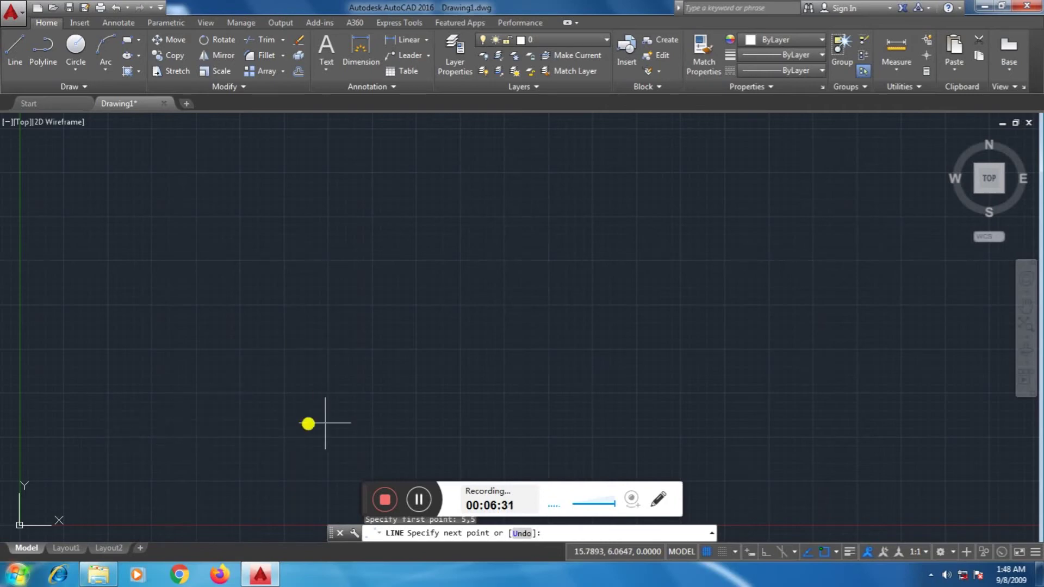
# - With Ortho on, draw the bottom edge to 20,5 and enter 20,10 as the next point
pyautogui.click(766, 552)
pyautogui.write('20')
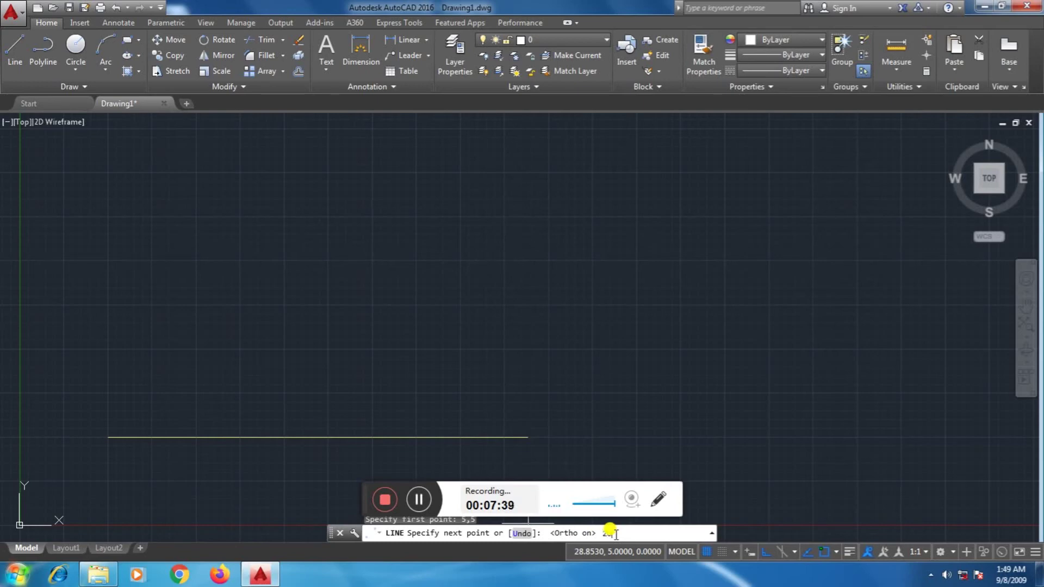
pyautogui.write('5')
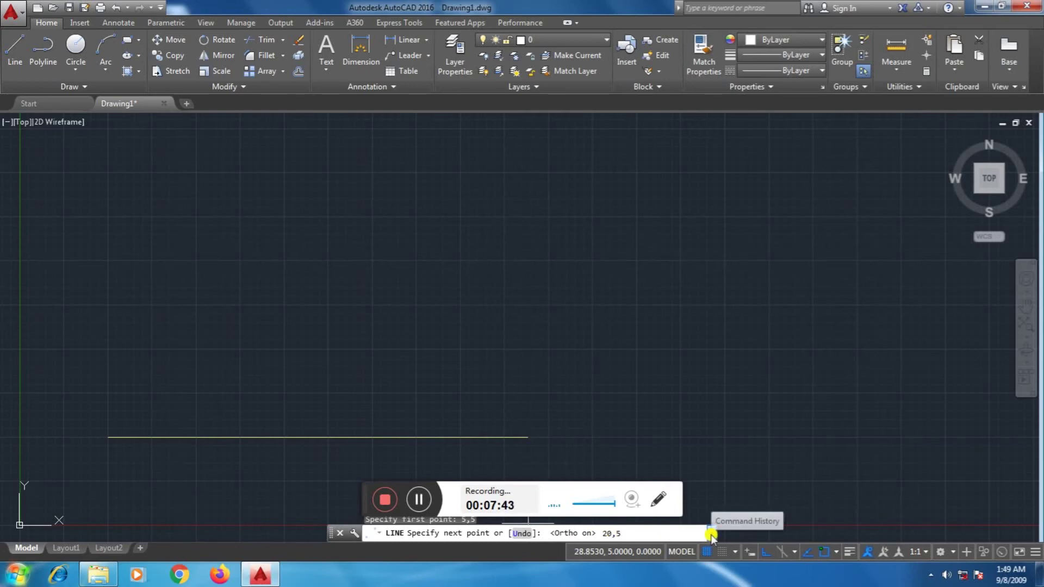
pyautogui.press('Return')
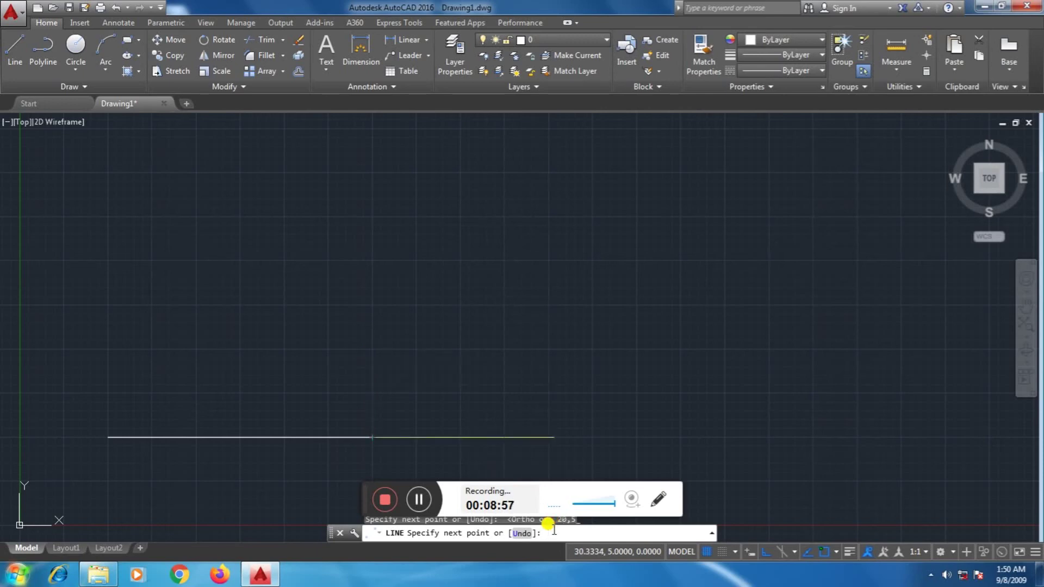
pyautogui.write('2')
pyautogui.write('0,10')
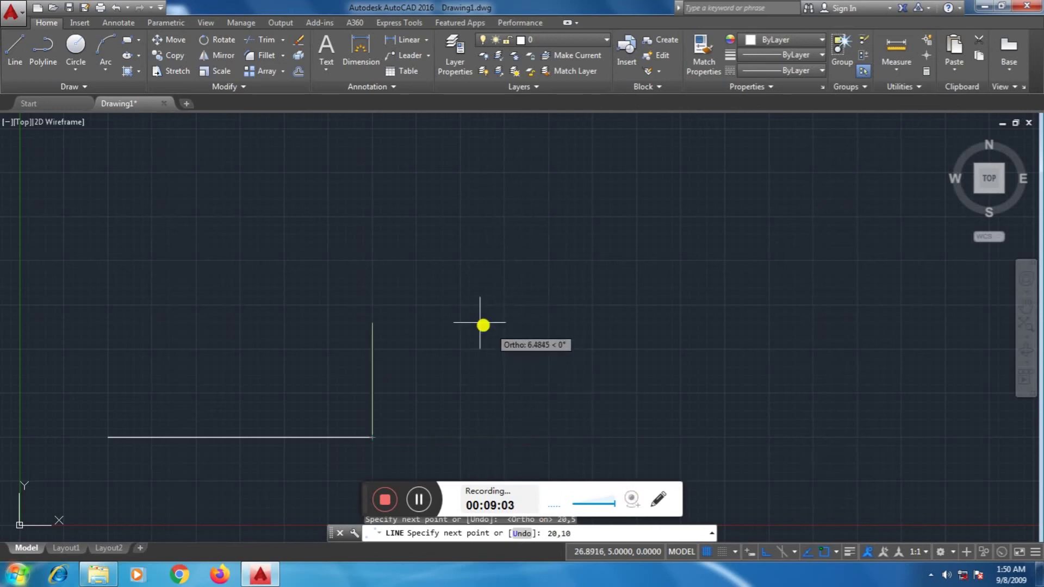
# - Draw the right, top and left edges through 20,10 and 5,10 back to 5,5
pyautogui.press('Return')
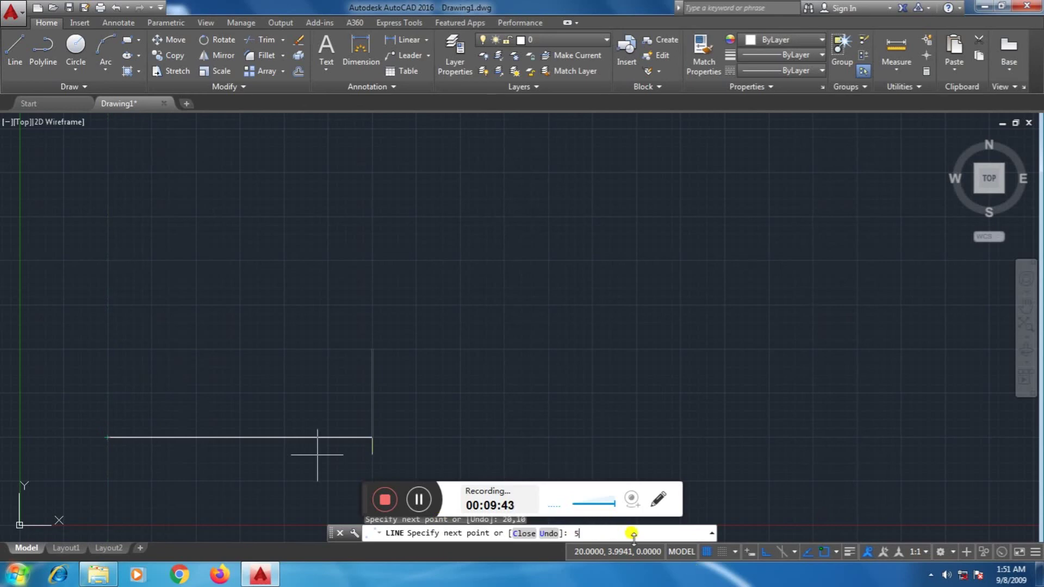
pyautogui.write(',10')
pyautogui.press('Return')
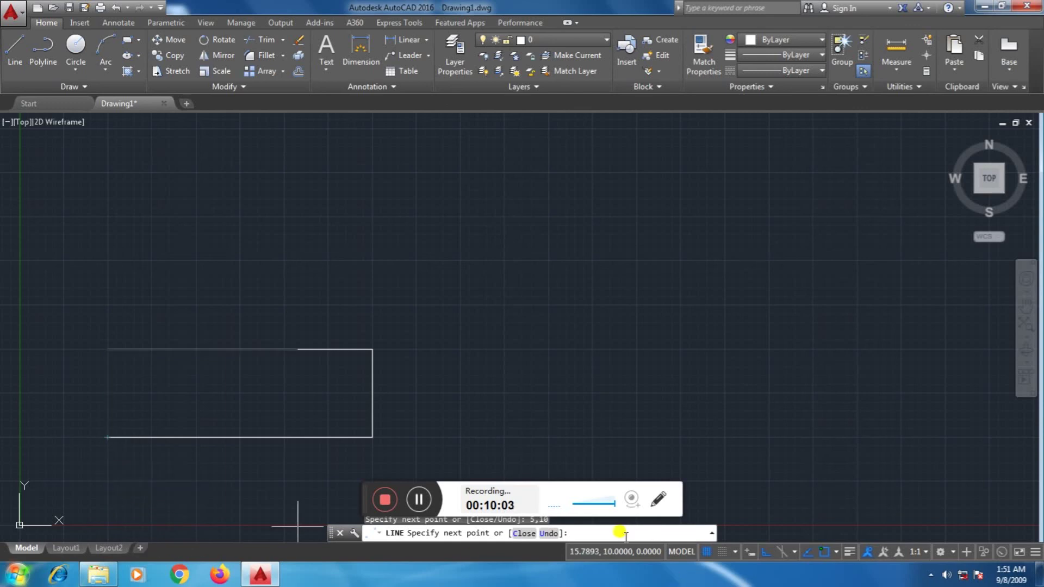
pyautogui.write('5')
pyautogui.write(',5')
pyautogui.press('Return')
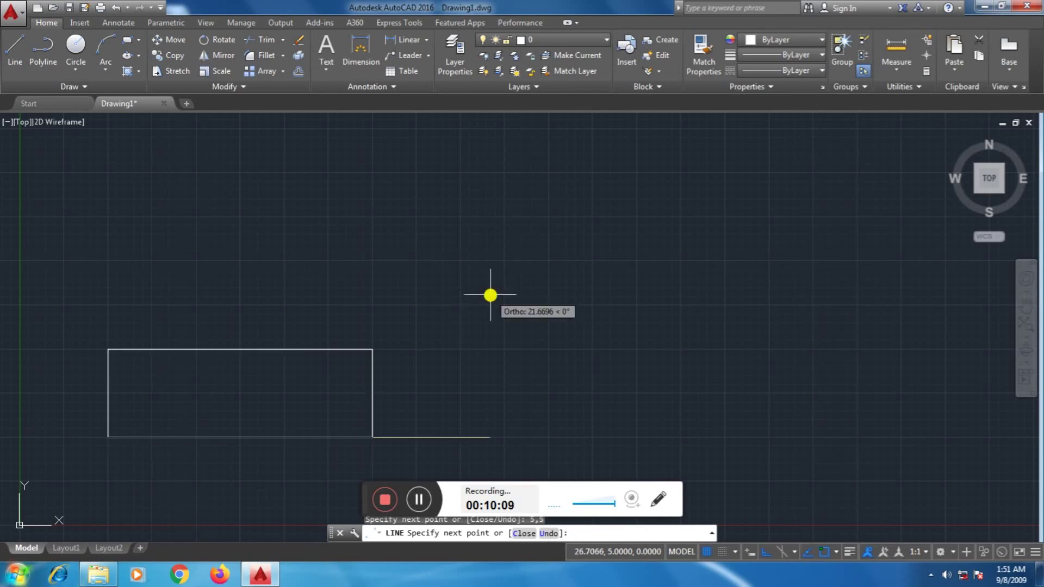
# - End the line and add a 15-unit linear dimension across the rectangle's top
pyautogui.press('Escape')
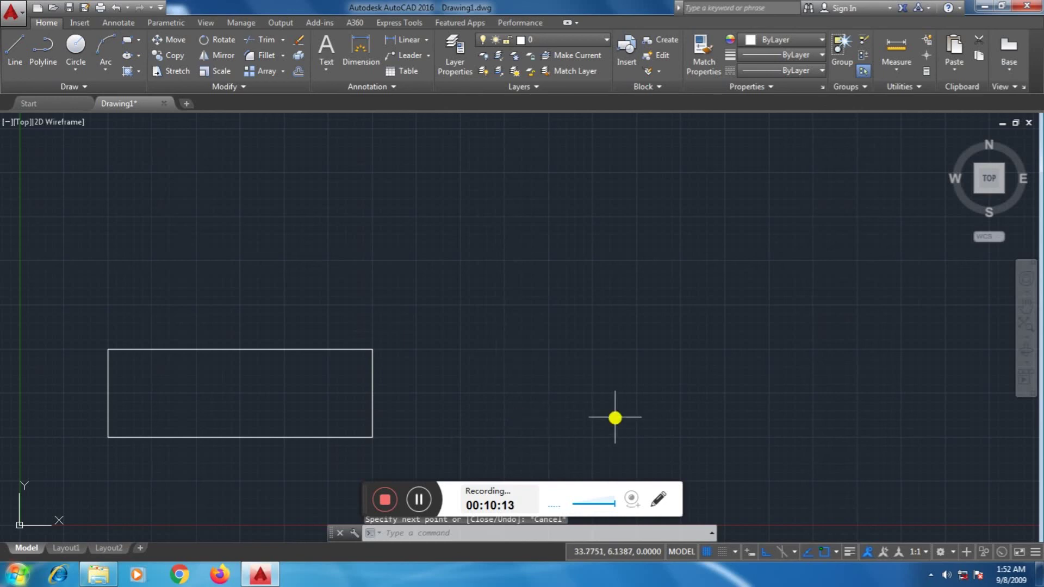
pyautogui.click(411, 46)
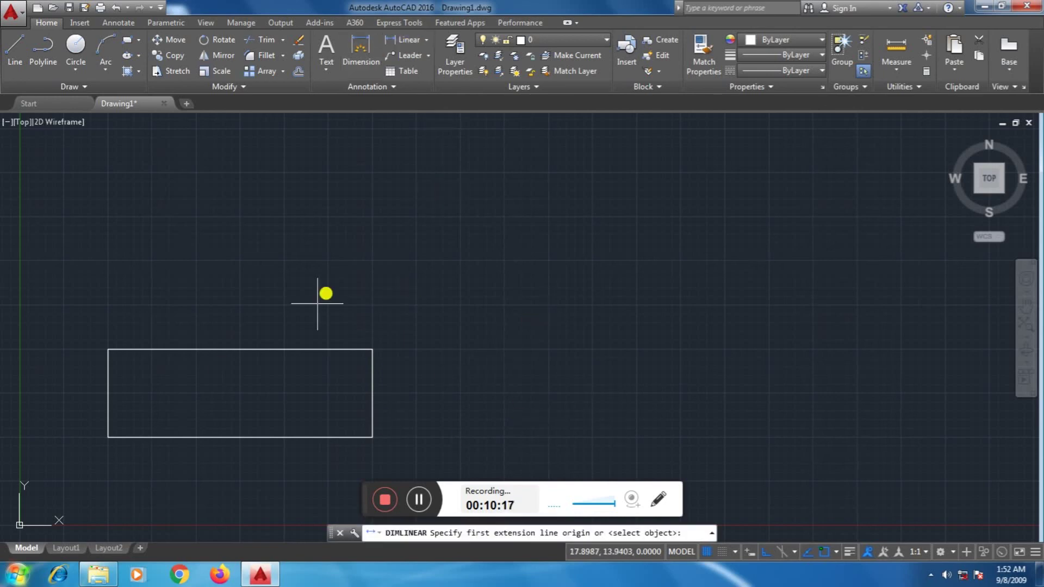
pyautogui.click(110, 349)
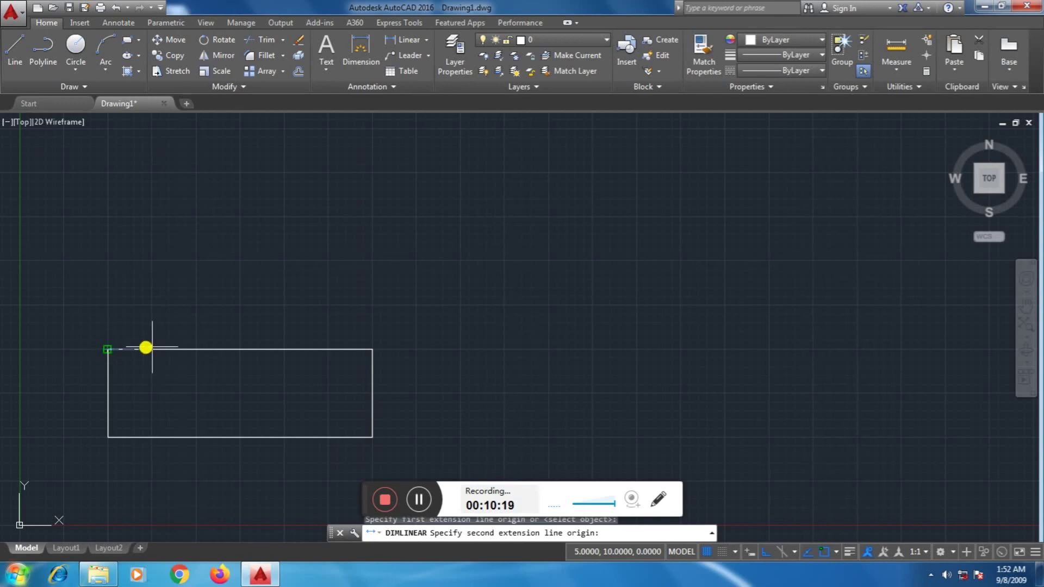
pyautogui.click(373, 349)
pyautogui.click(355, 292)
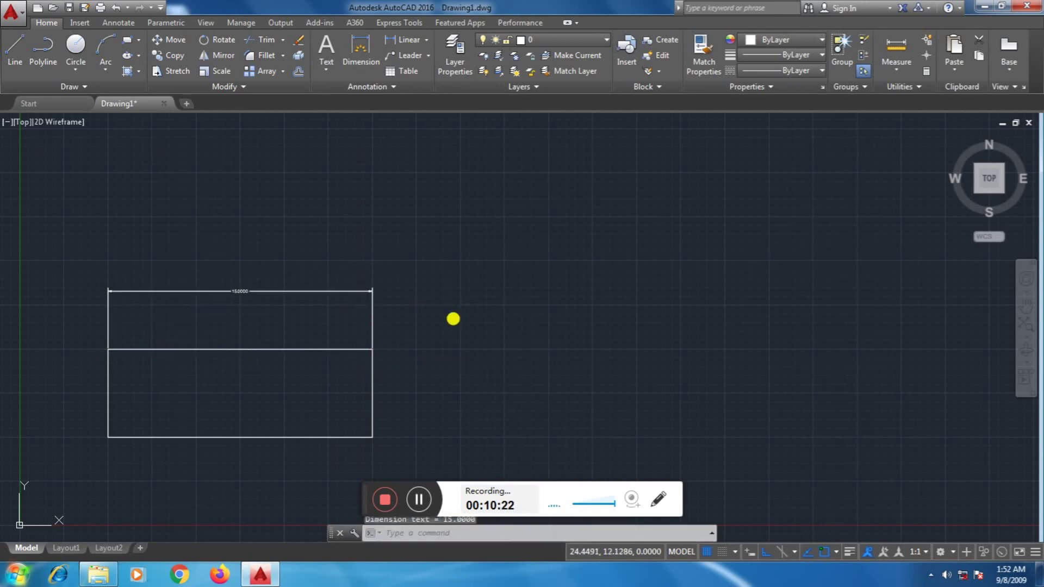
# - Add a 5-unit linear dimension along the rectangle's right side
pyautogui.scroll(2, 455, 363)
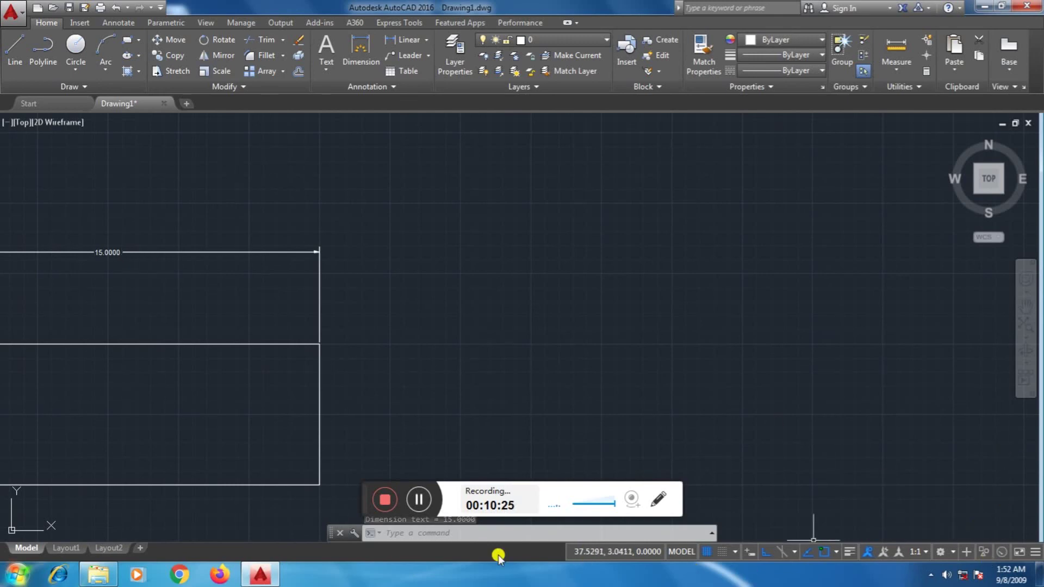
pyautogui.moveTo(534, 384); pyautogui.dragTo(803, 338, button='middle')
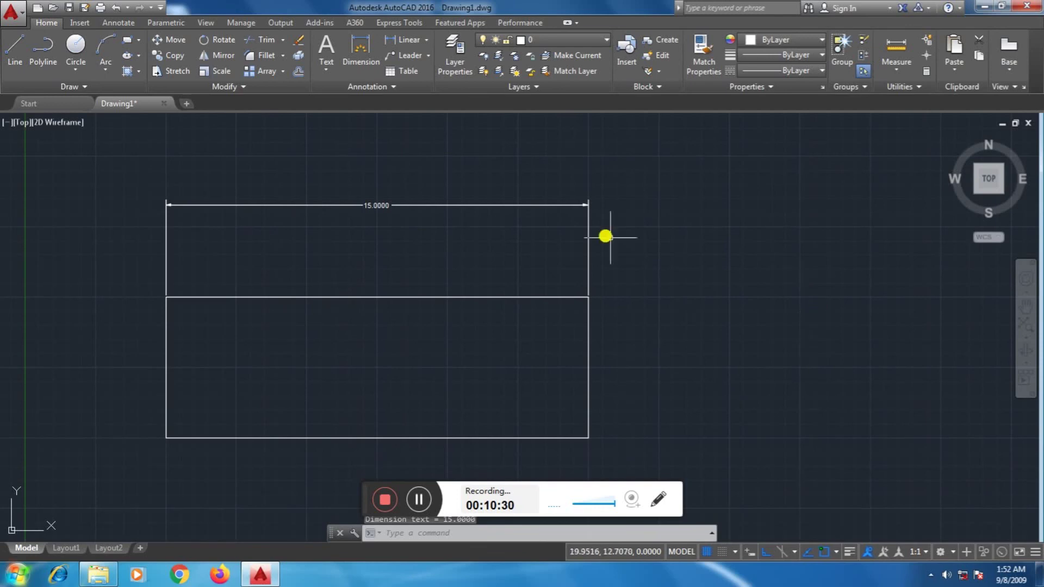
pyautogui.click(406, 39)
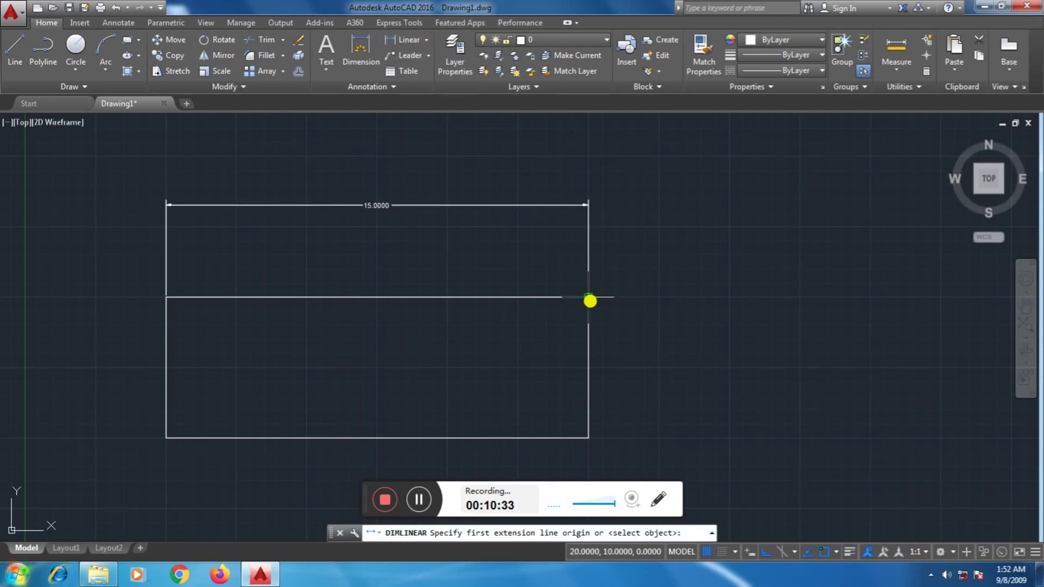
pyautogui.click(590, 300)
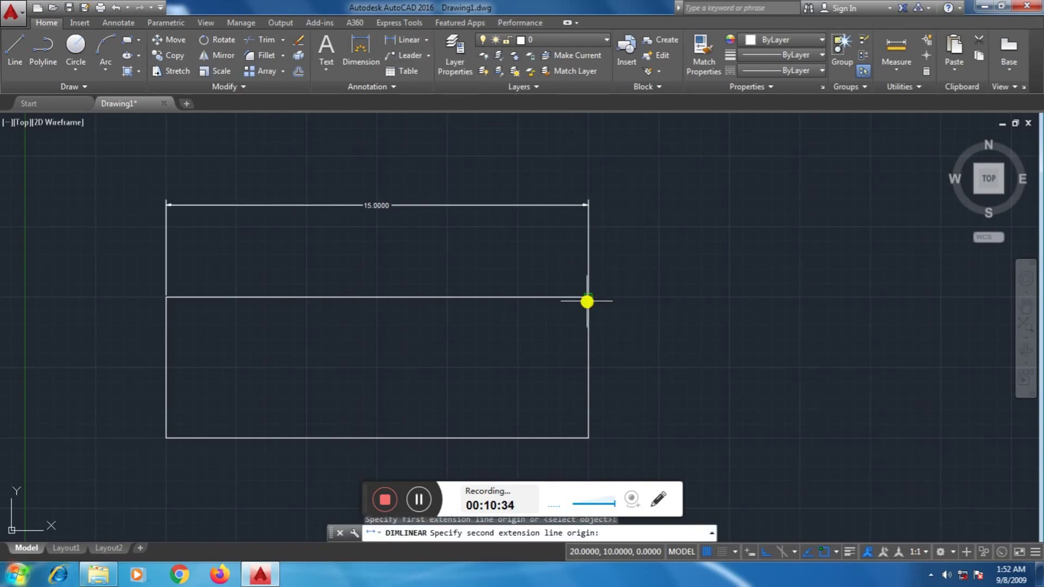
pyautogui.click(590, 435)
pyautogui.click(660, 435)
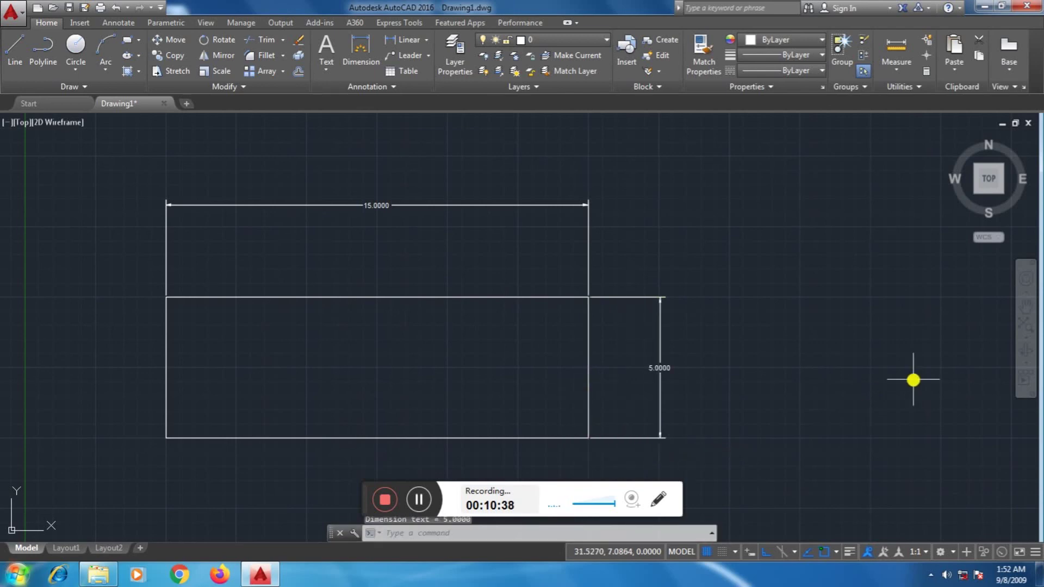